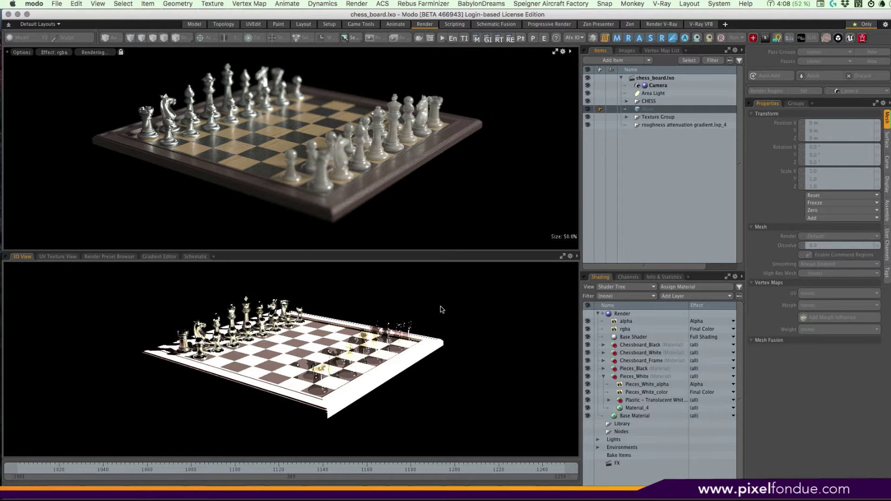
Step: Preview the Pieces_White_color and Pieces_White_alpha passes, then return the preview to full rgba
{"action": "left_click", "coordinate": [631, 388]}
{"action": "left_click", "coordinate": [650, 249]}
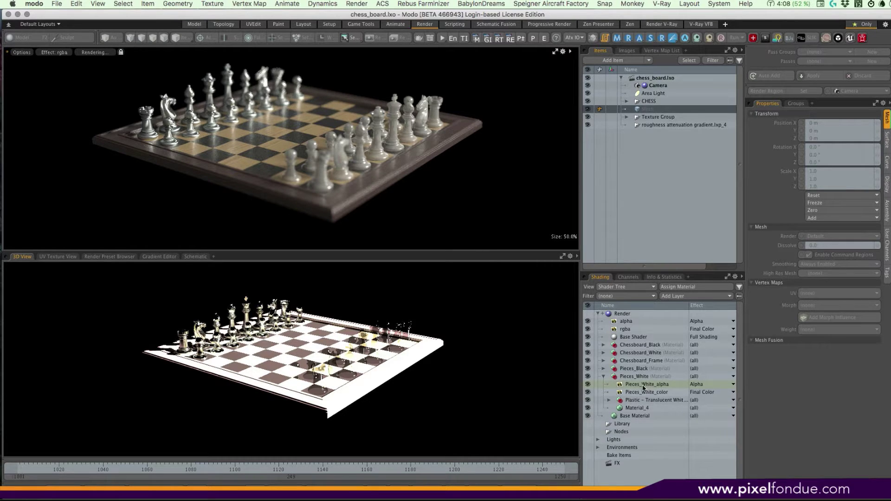
{"action": "left_click", "coordinate": [53, 54]}
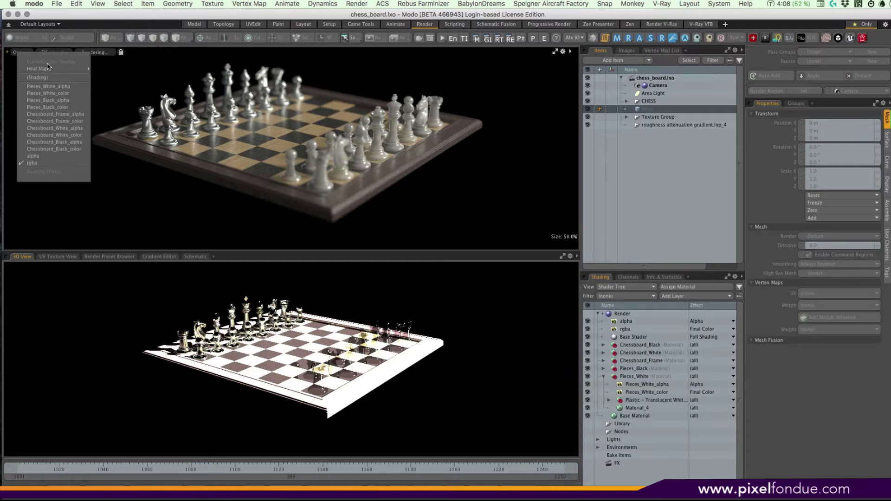
{"action": "left_click", "coordinate": [48, 94]}
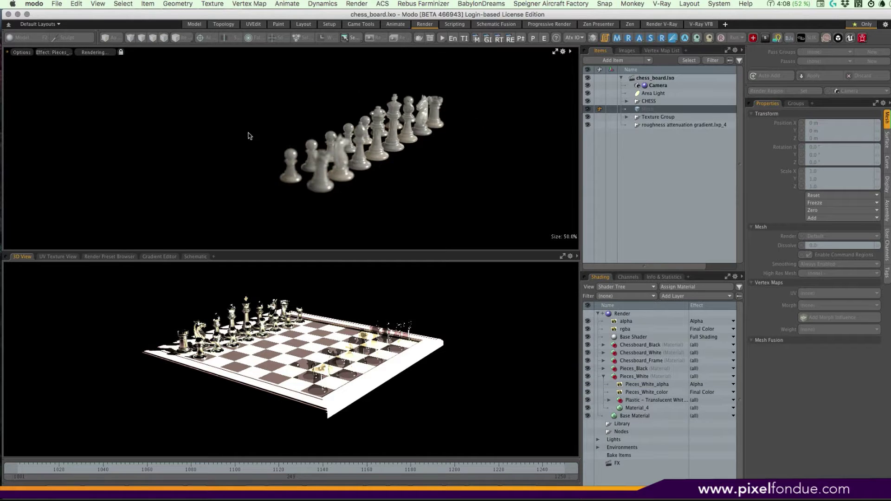
{"action": "left_click", "coordinate": [45, 54]}
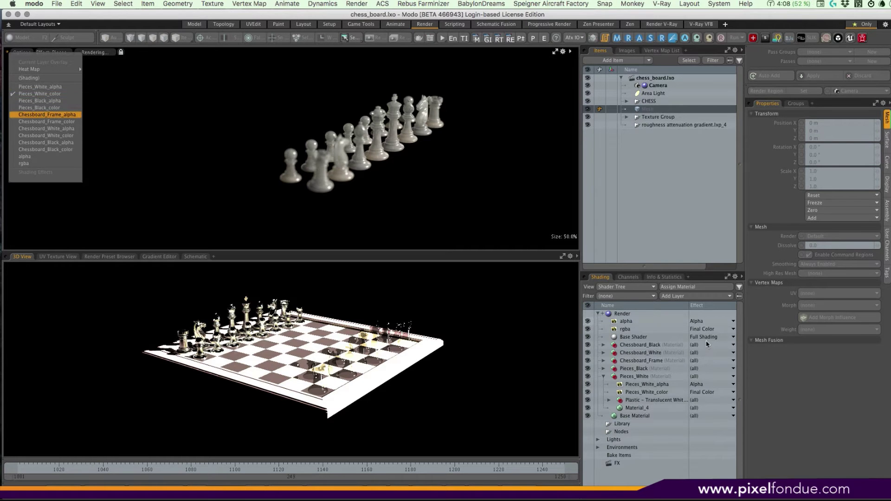
{"action": "left_click", "coordinate": [37, 88]}
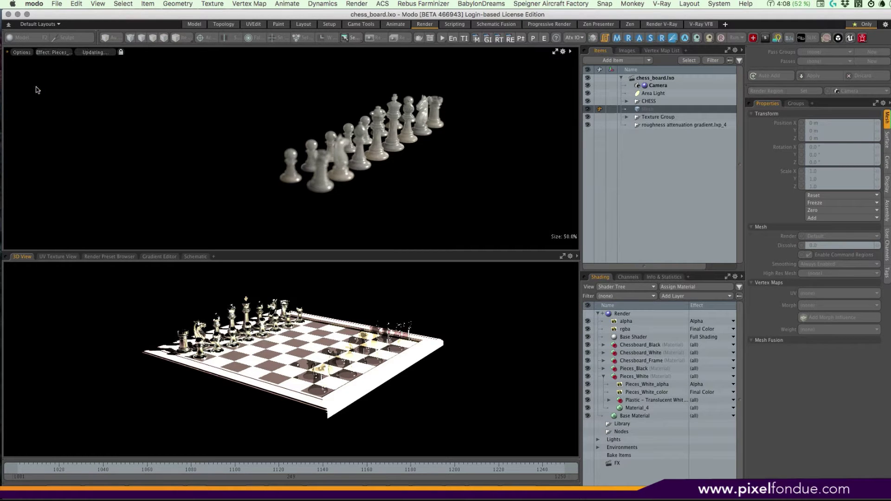
{"action": "left_click", "coordinate": [54, 53]}
{"action": "left_click", "coordinate": [42, 166]}
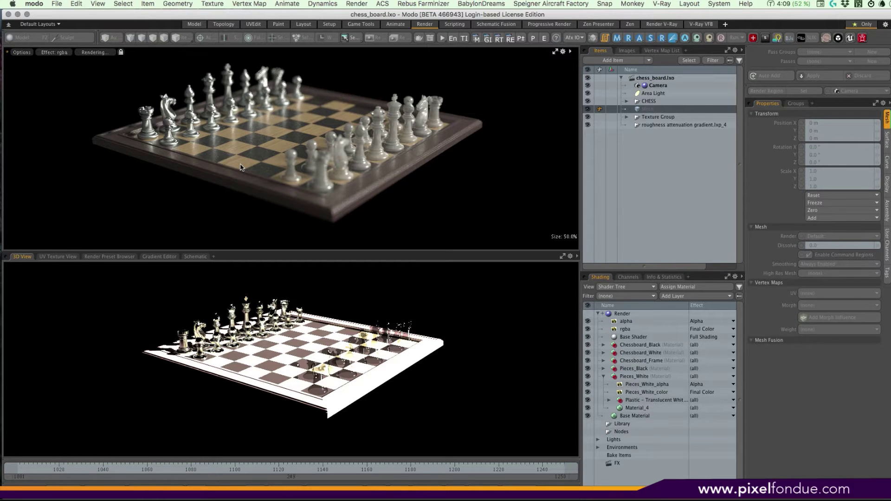
Step: In NukeX, view the Shuffle3 pass and the neighbouring Shuffle pass
{"action": "key", "text": "super+Tab"}
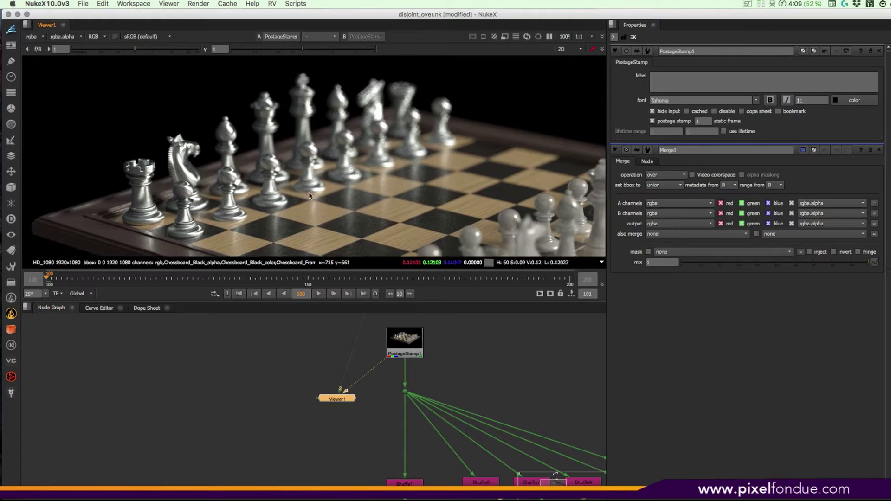
{"action": "middle_click_drag", "start_coordinate": [439, 476], "coordinate": [406, 415]}
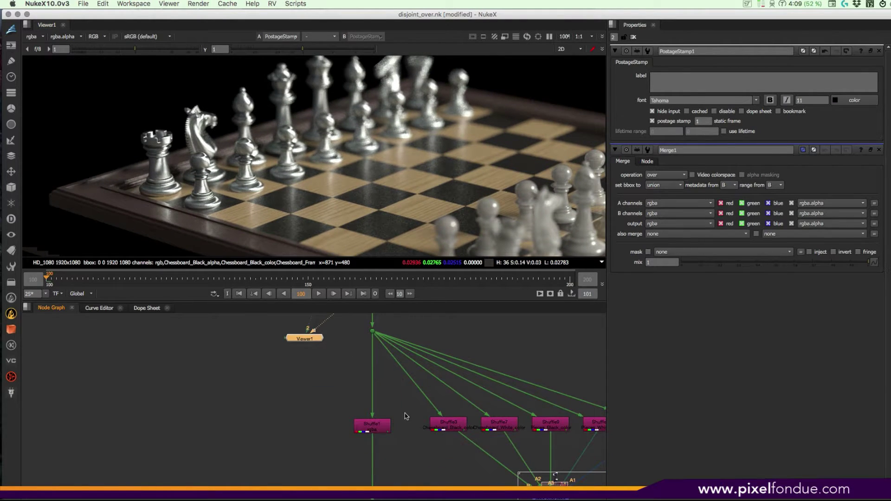
{"action": "left_click", "coordinate": [448, 429]}
{"action": "key", "text": "1"}
{"action": "middle_click_drag", "start_coordinate": [462, 431], "coordinate": [275, 392]}
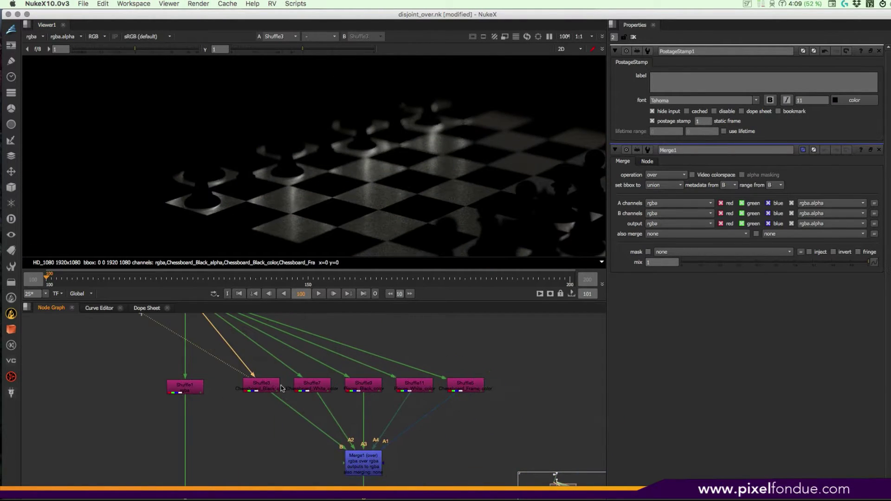
{"action": "left_click", "coordinate": [364, 386]}
{"action": "key", "text": "1"}
Step: View the Shuffle11 white pieces, Shuffle5 board frame and Shuffle3 chessboard passes
{"action": "left_click", "coordinate": [414, 389]}
{"action": "key", "text": "1"}
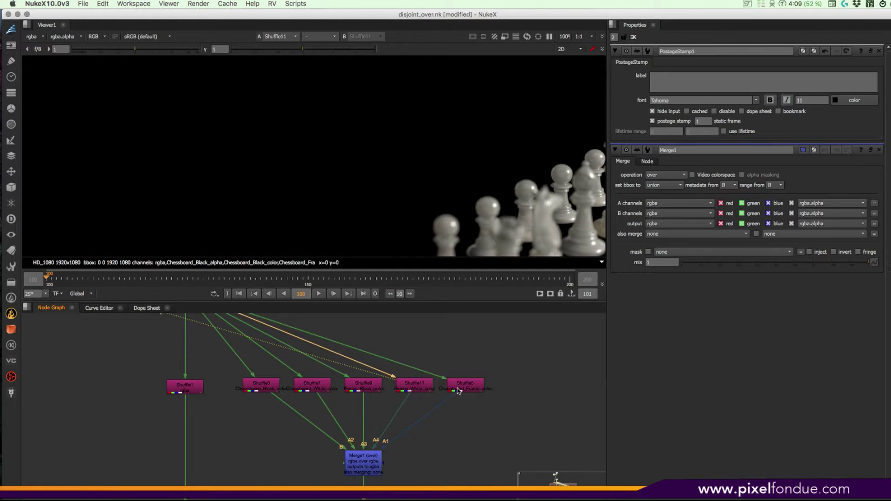
{"action": "left_click", "coordinate": [458, 392]}
{"action": "key", "text": "1"}
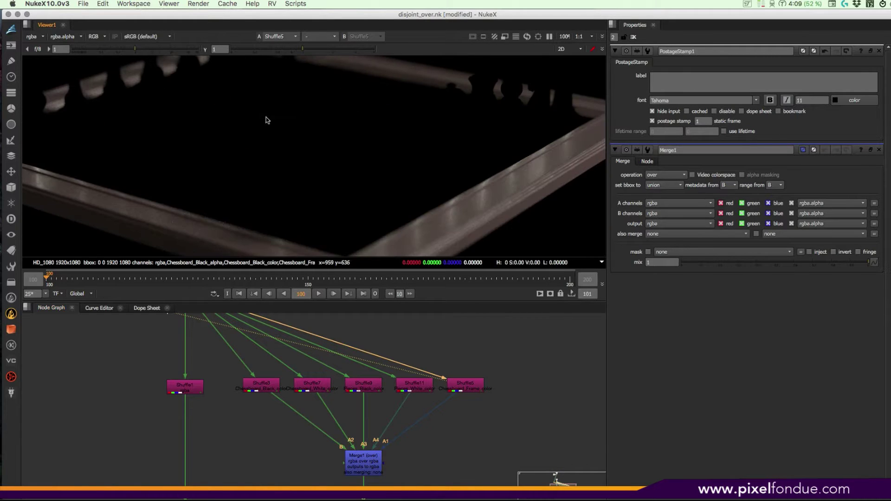
{"action": "left_click", "coordinate": [257, 383]}
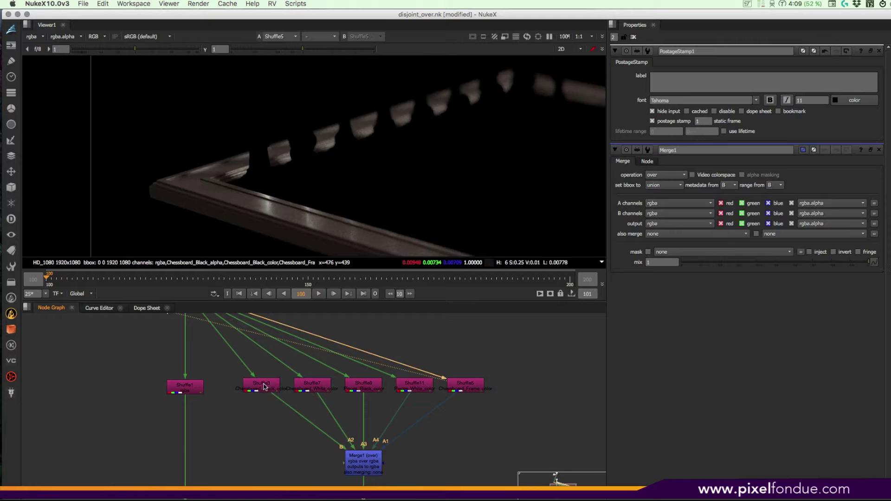
{"action": "key", "text": "1"}
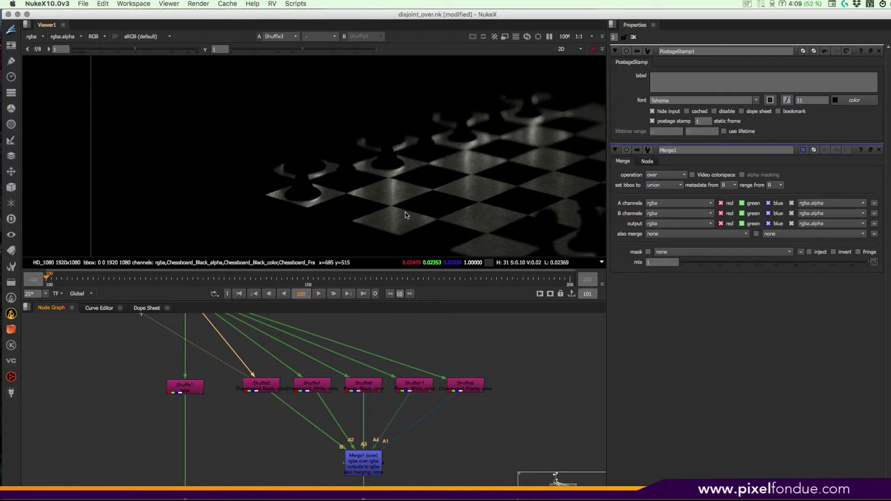
{"action": "middle_click_drag", "start_coordinate": [260, 325], "coordinate": [436, 437]}
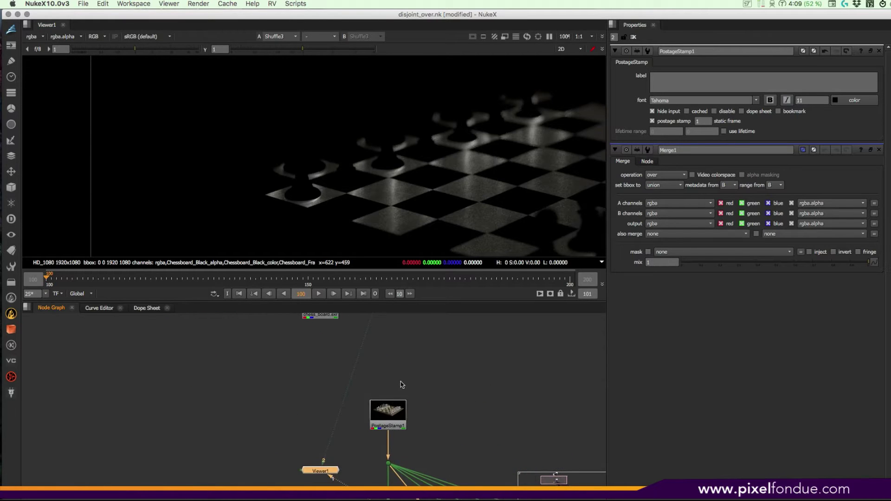
Step: View the original Read1 chess render, then the Keymix1 output combining both chess_board reads
{"action": "key", "text": "j"}
{"action": "key", "text": "Return"}
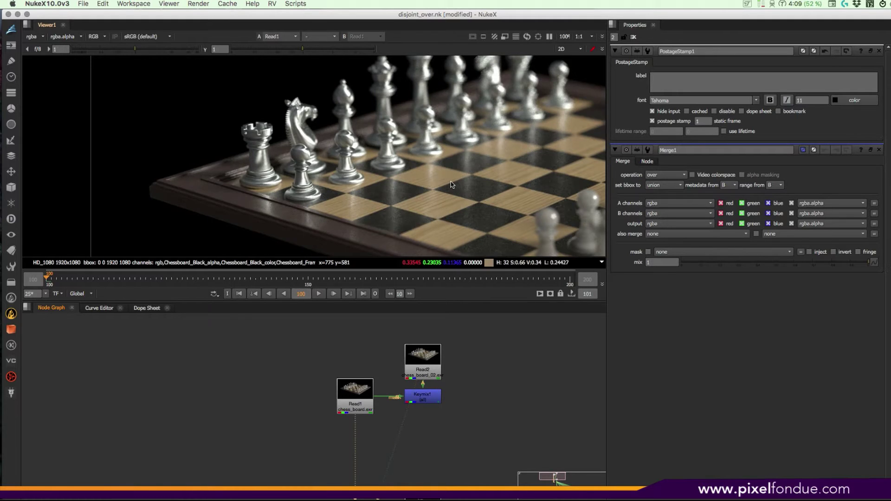
{"action": "left_click", "coordinate": [432, 398]}
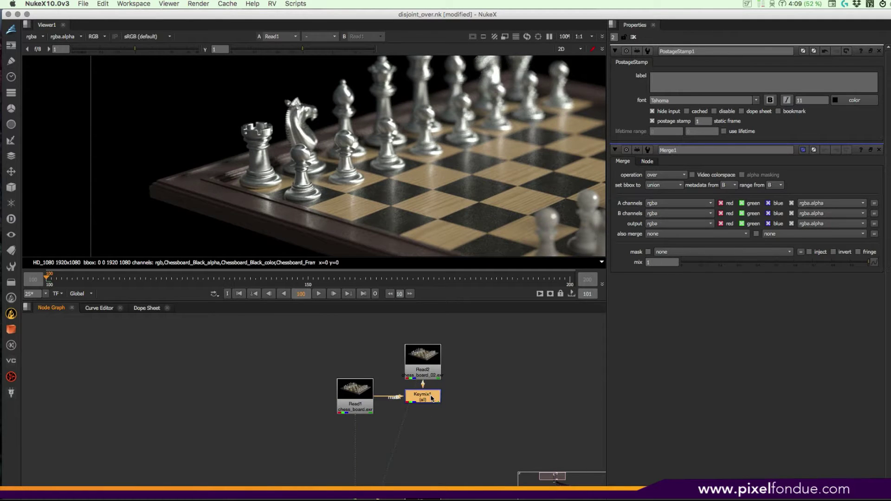
{"action": "key", "text": "1"}
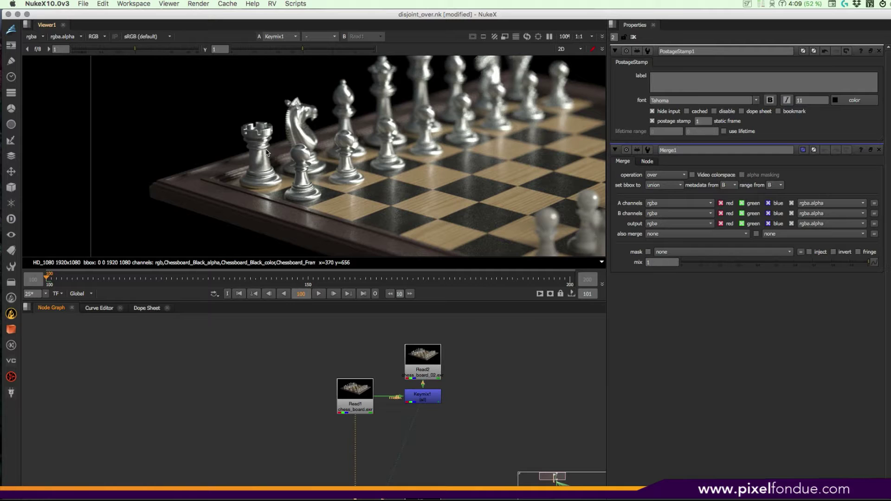
{"action": "middle_click_drag", "start_coordinate": [484, 483], "coordinate": [449, 424]}
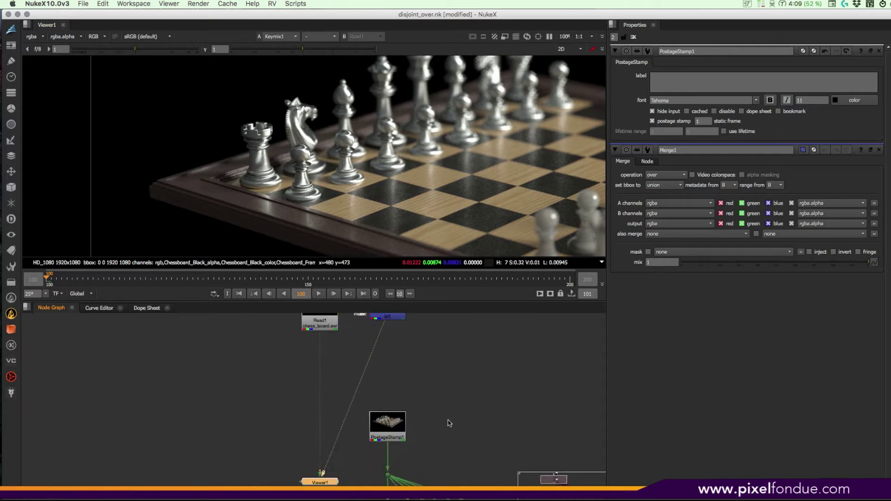
Step: View the Shuffle7 white squares pass, then the Merge1 recombination panned to the white pieces
{"action": "scroll", "coordinate": [450, 423], "scroll_direction": "down", "scroll_amount": 5}
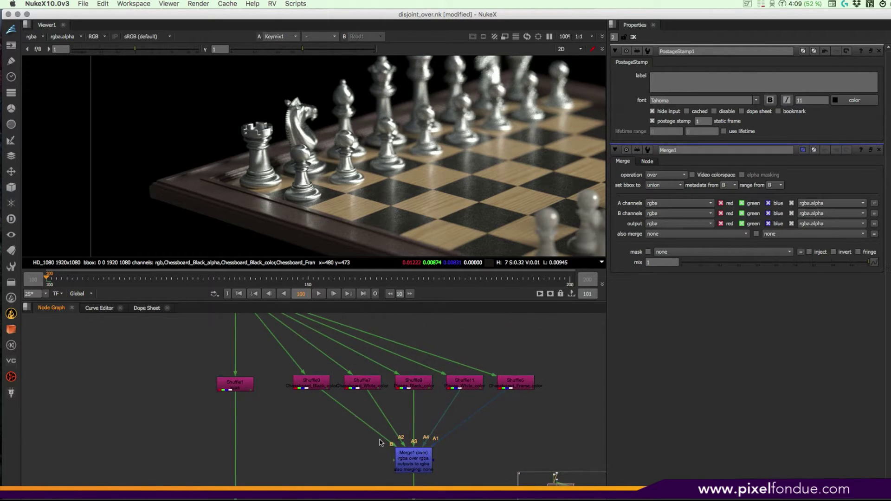
{"action": "middle_click_drag", "start_coordinate": [380, 442], "coordinate": [414, 432]}
{"action": "left_click", "coordinate": [352, 373]}
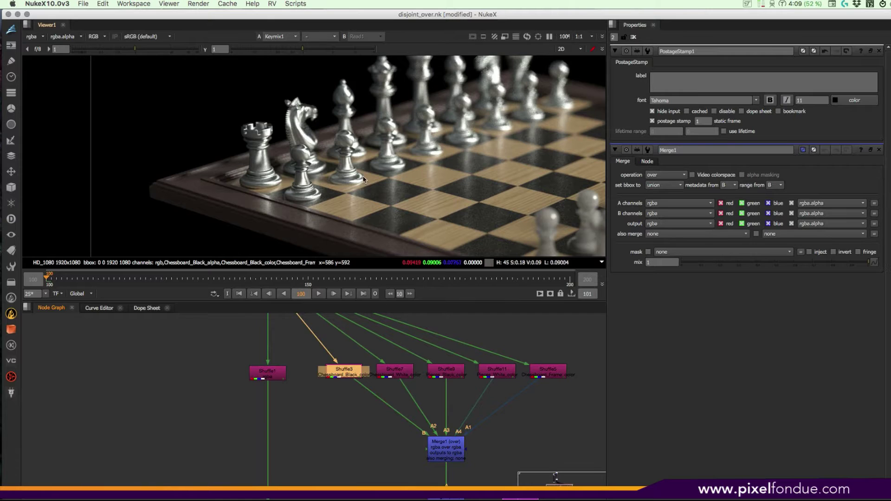
{"action": "key", "text": "Page_Down"}
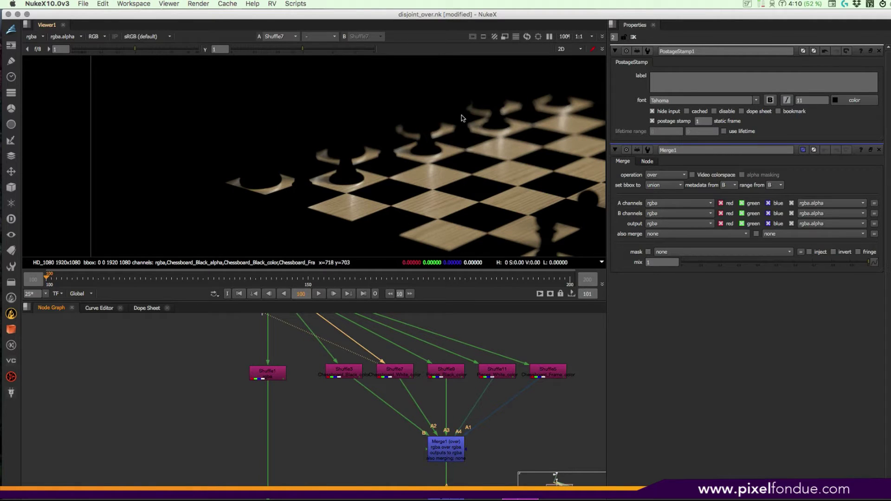
{"action": "scroll", "coordinate": [441, 395], "scroll_direction": "down", "scroll_amount": 3}
{"action": "left_click", "coordinate": [440, 393]}
{"action": "key", "text": "1"}
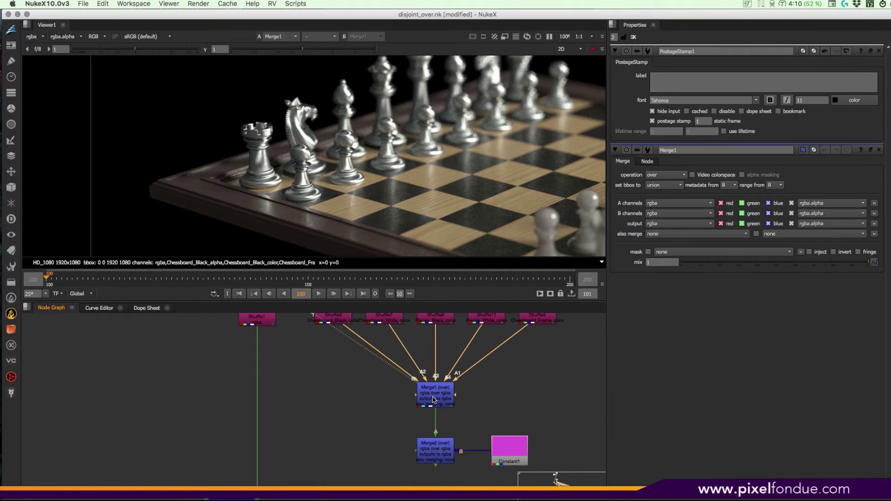
{"action": "middle_click_drag", "start_coordinate": [557, 219], "coordinate": [441, 186]}
{"action": "middle_click_drag", "start_coordinate": [571, 218], "coordinate": [478, 181]}
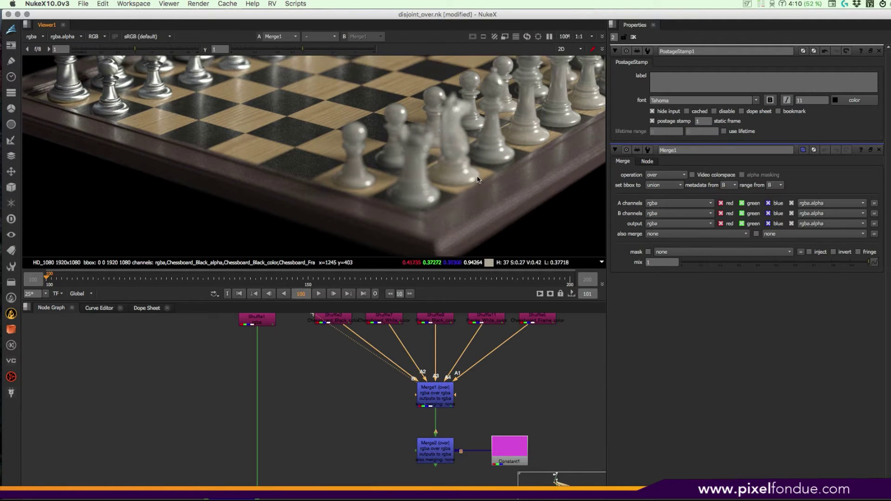
Step: Compare against the Shuffle1 full rgba pass, then return to the Merge1 output
{"action": "left_click", "coordinate": [264, 323]}
{"action": "key", "text": "1"}
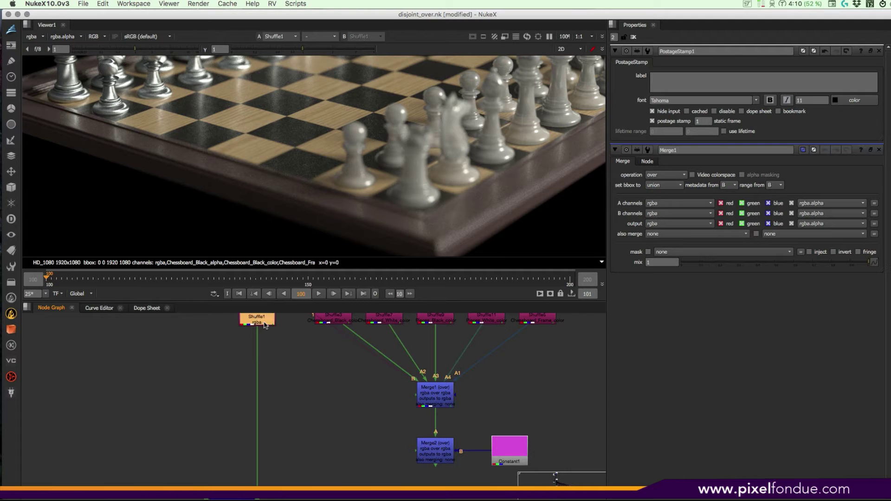
{"action": "left_click", "coordinate": [381, 385]}
{"action": "left_click", "coordinate": [443, 398]}
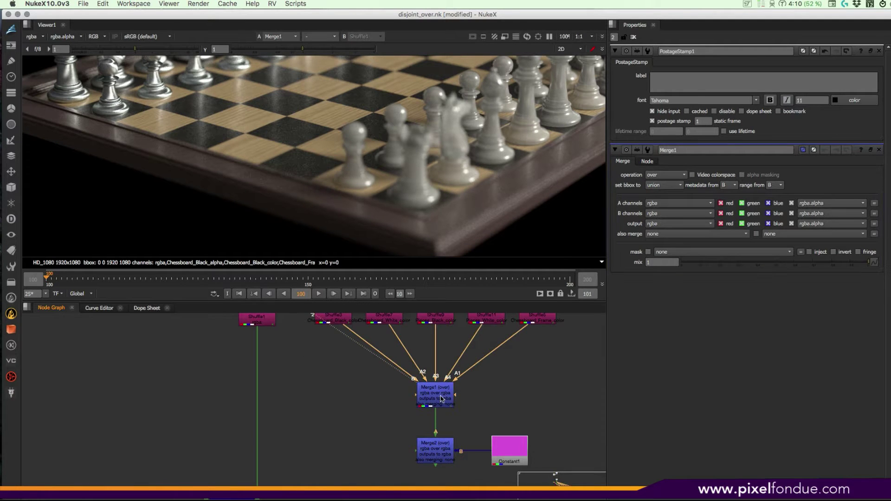
{"action": "key", "text": "1"}
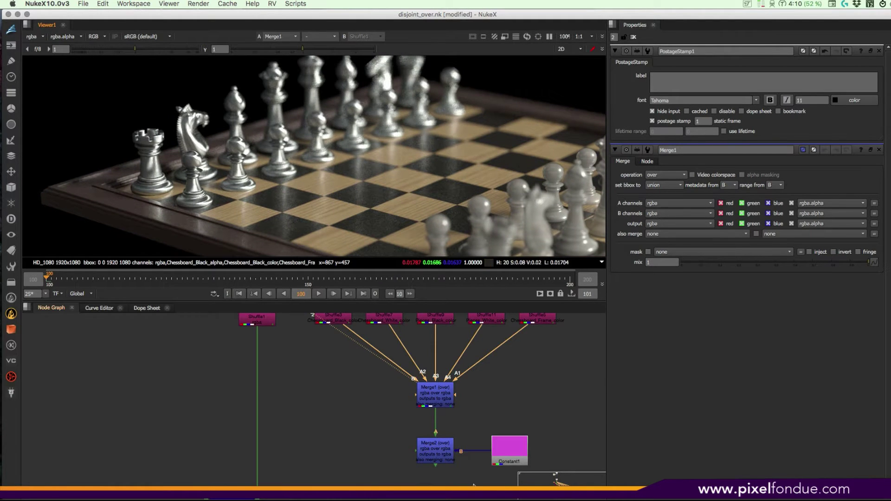
{"action": "middle_click_drag", "start_coordinate": [464, 450], "coordinate": [460, 373]}
Step: View Merge2 over magenta, zoom across the fringed board edges, fit the frame, then select Shuffle1
{"action": "left_click", "coordinate": [439, 373]}
{"action": "key", "text": "2"}
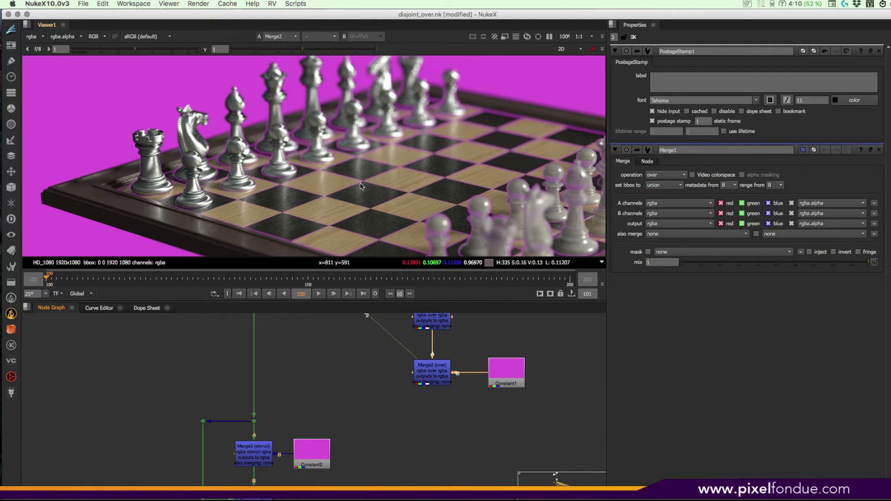
{"action": "scroll", "coordinate": [378, 190], "scroll_direction": "up", "scroll_amount": 4}
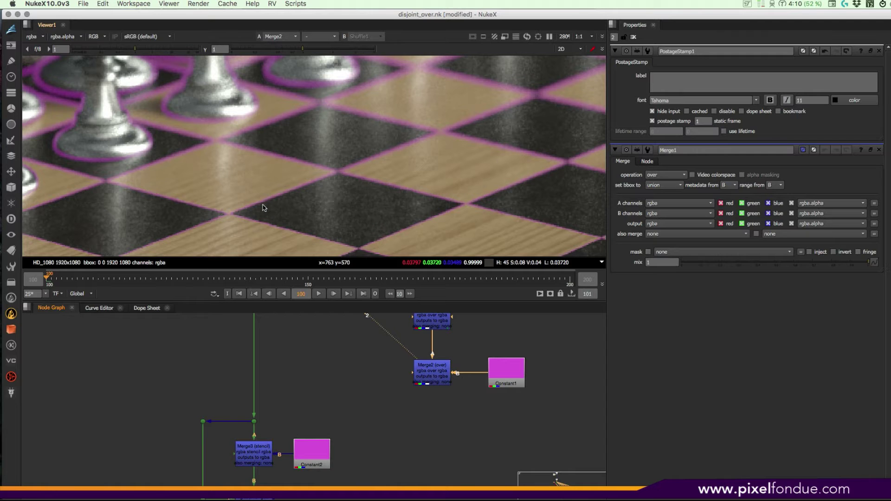
{"action": "middle_click_drag", "start_coordinate": [478, 193], "coordinate": [338, 175]}
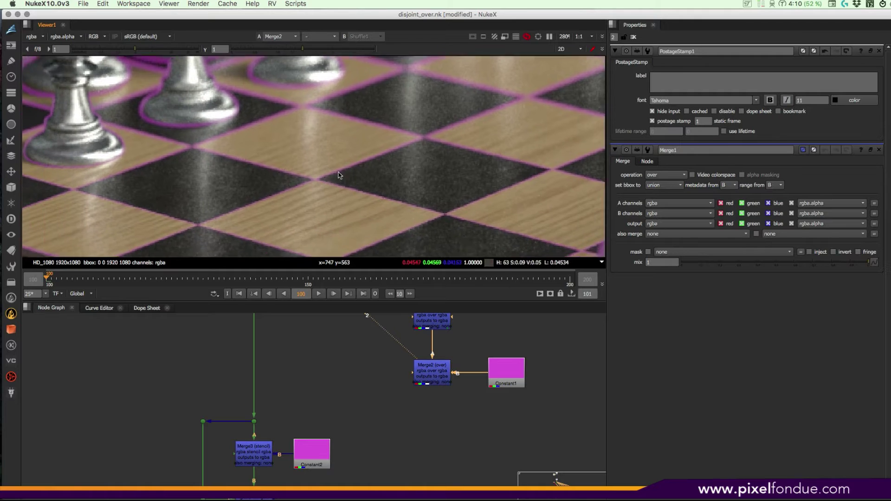
{"action": "key", "text": "f"}
{"action": "middle_click_drag", "start_coordinate": [466, 340], "coordinate": [495, 373]}
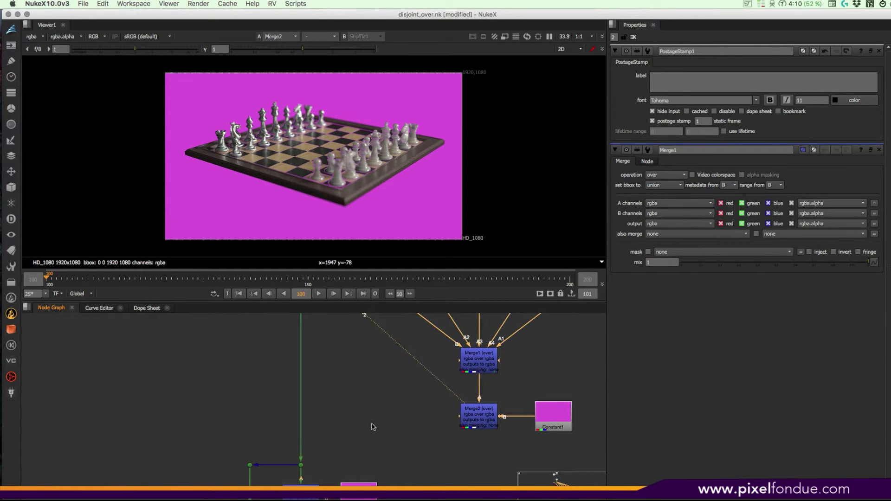
{"action": "middle_click_drag", "start_coordinate": [368, 398], "coordinate": [443, 483]}
{"action": "left_click", "coordinate": [390, 373]}
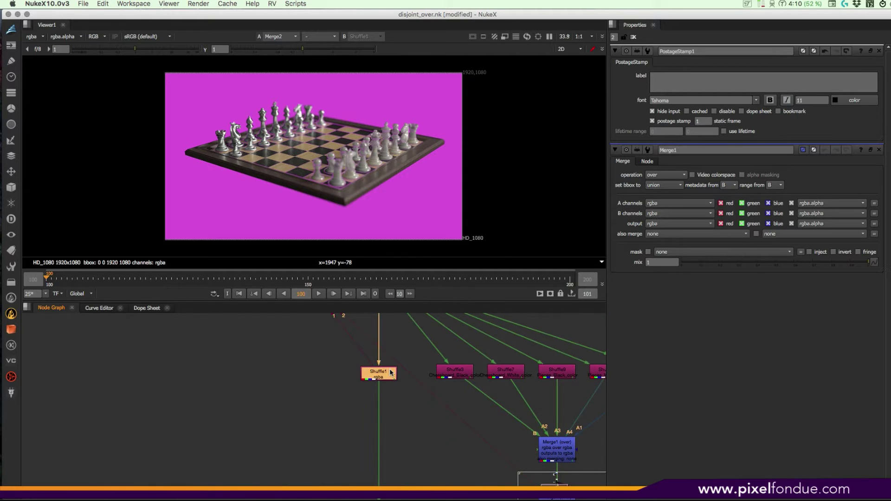
Step: Check Shuffle1's alpha, the magenta Constant2, and the Merge3 stencil result with its alpha
{"action": "key", "text": "1"}
{"action": "key", "text": "a"}
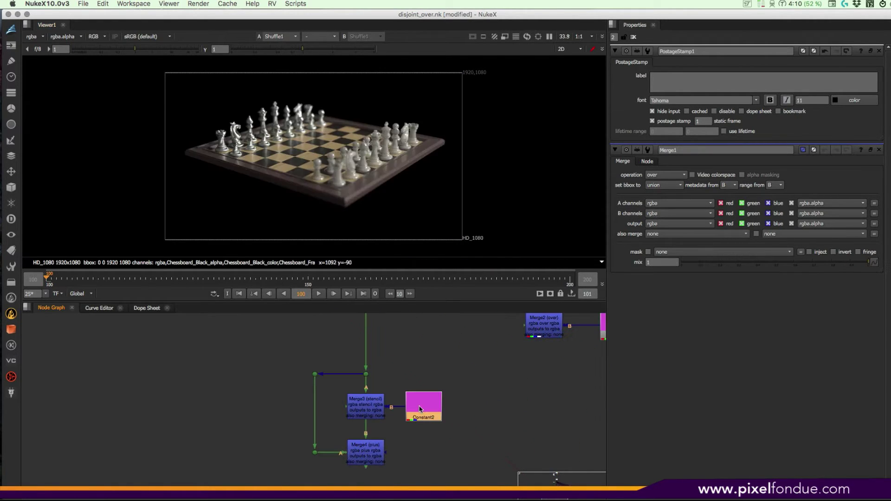
{"action": "key", "text": "1"}
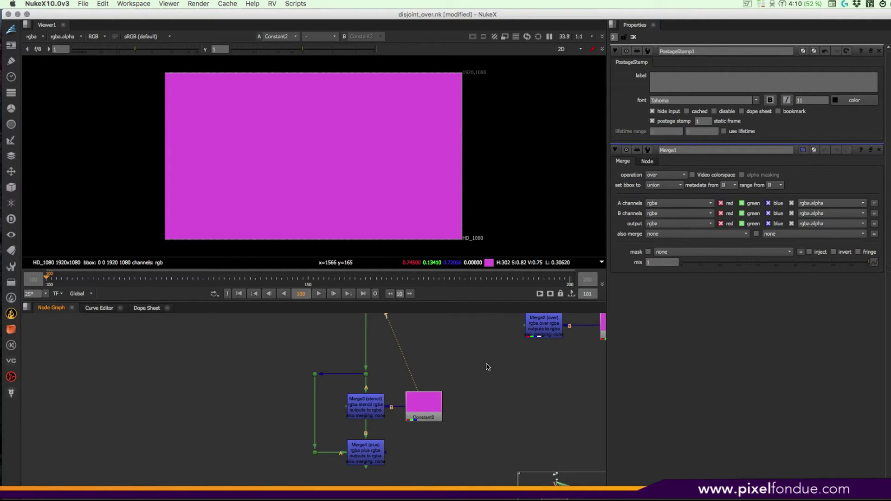
{"action": "left_click", "coordinate": [371, 408]}
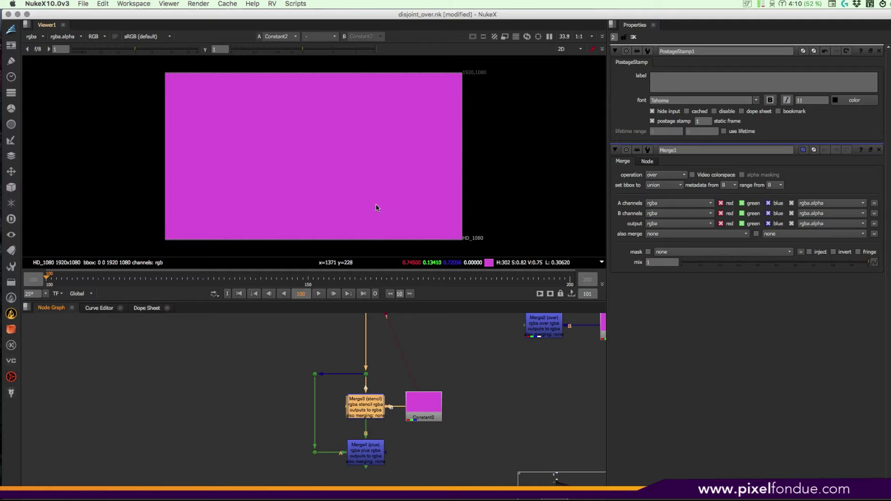
{"action": "key", "text": "1"}
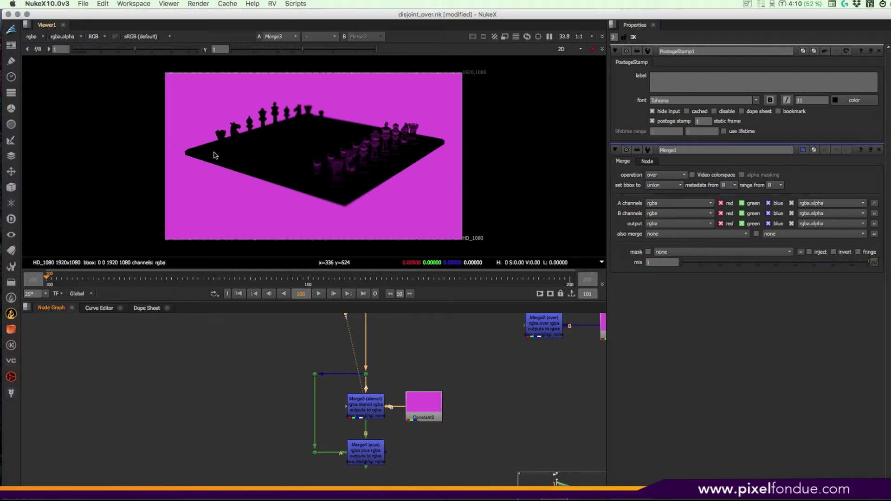
{"action": "key", "text": "a"}
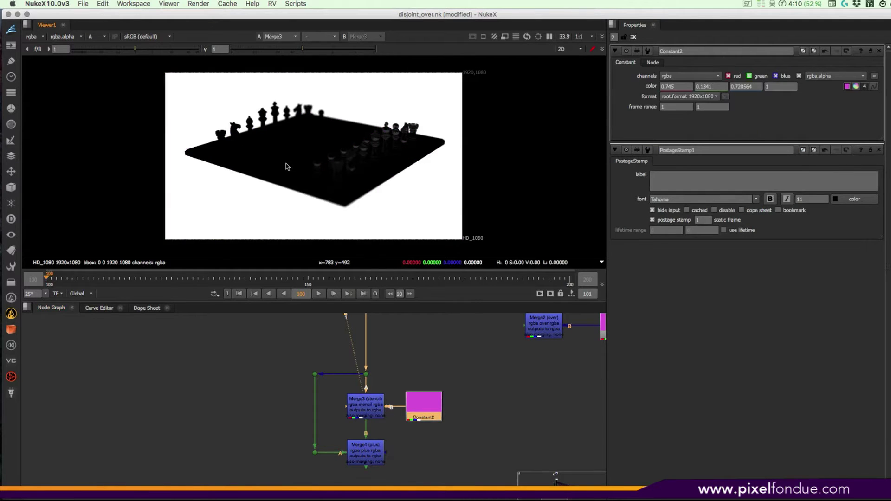
{"action": "key", "text": "a"}
{"action": "key", "text": "a"}
{"action": "key", "text": "a"}
Step: View the Merge4 plus result and its alpha, then reselect Merge3
{"action": "left_click", "coordinate": [365, 455]}
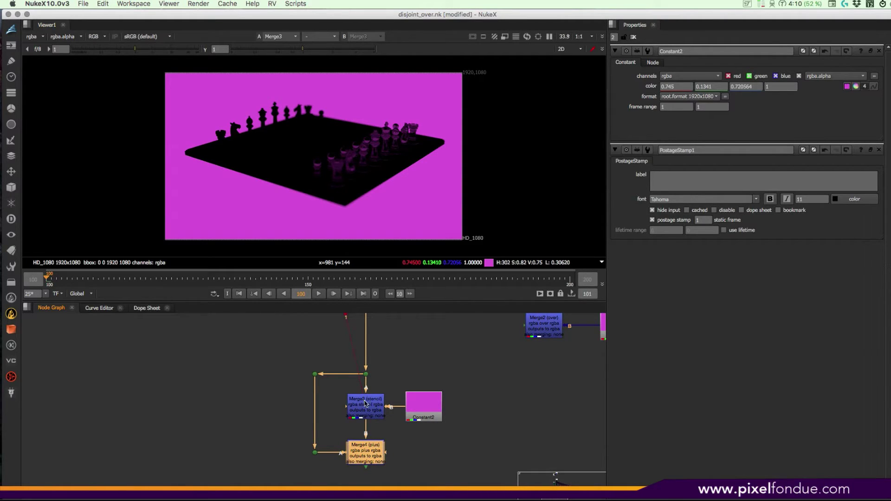
{"action": "key", "text": "1"}
{"action": "key", "text": "a"}
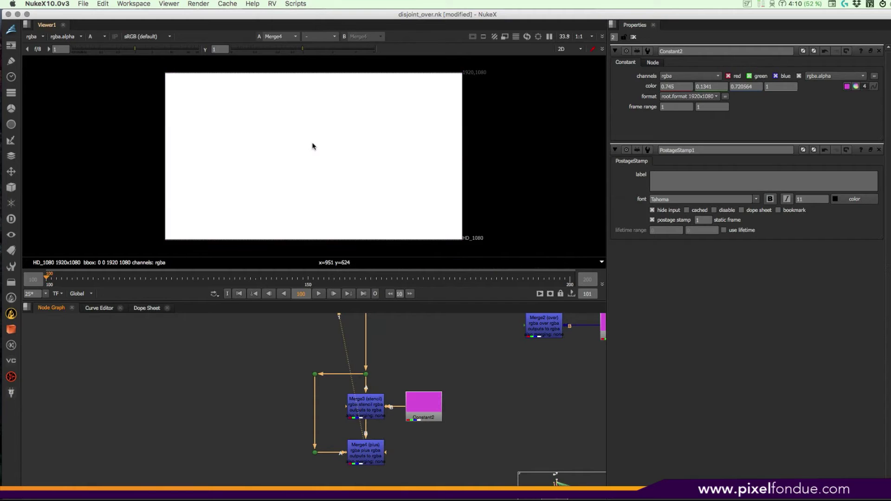
{"action": "key", "text": "a"}
{"action": "left_click", "coordinate": [368, 413]}
Step: View Merge3 again, then zoom into Shuffle7's chessboard pass at full resolution
{"action": "key", "text": "1"}
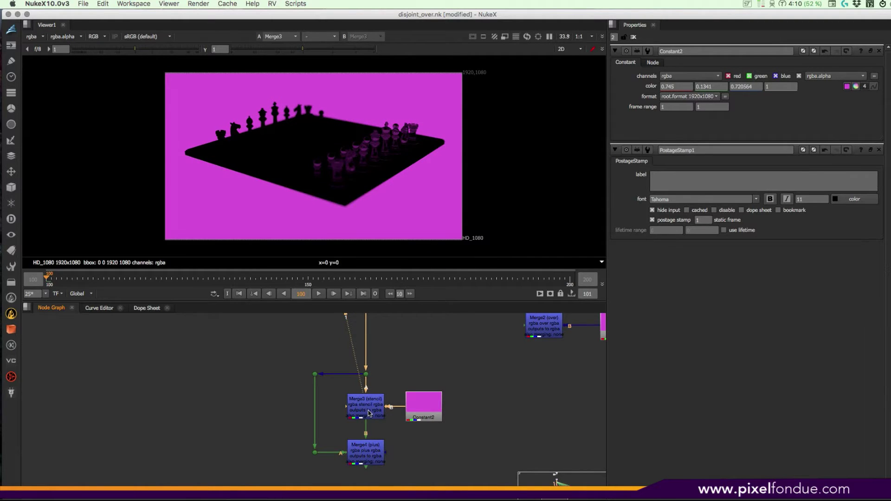
{"action": "middle_click_drag", "start_coordinate": [496, 374], "coordinate": [384, 452]}
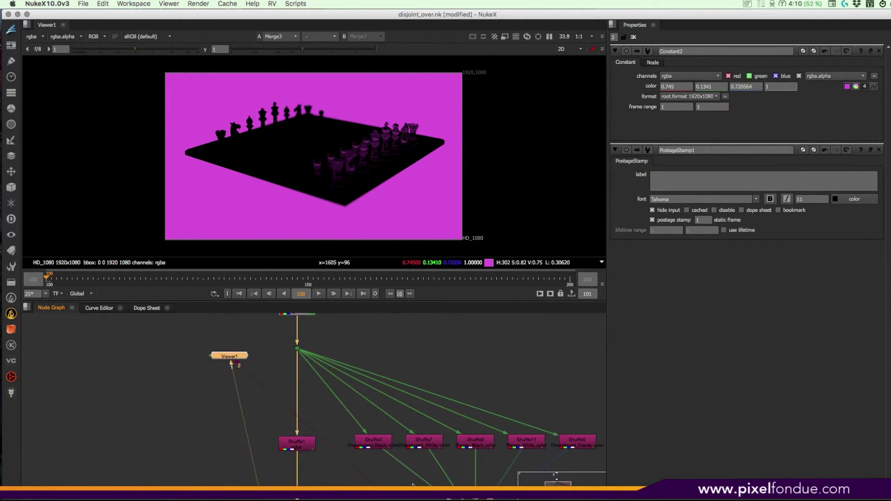
{"action": "left_click", "coordinate": [422, 441]}
{"action": "key", "text": "1"}
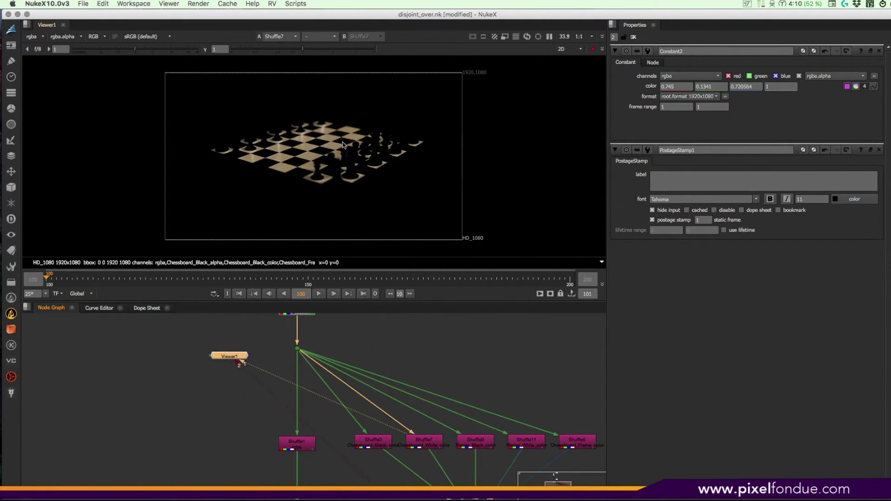
{"action": "middle_click", "coordinate": [289, 157]}
{"action": "scroll", "coordinate": [289, 157], "scroll_direction": "up", "scroll_amount": 5}
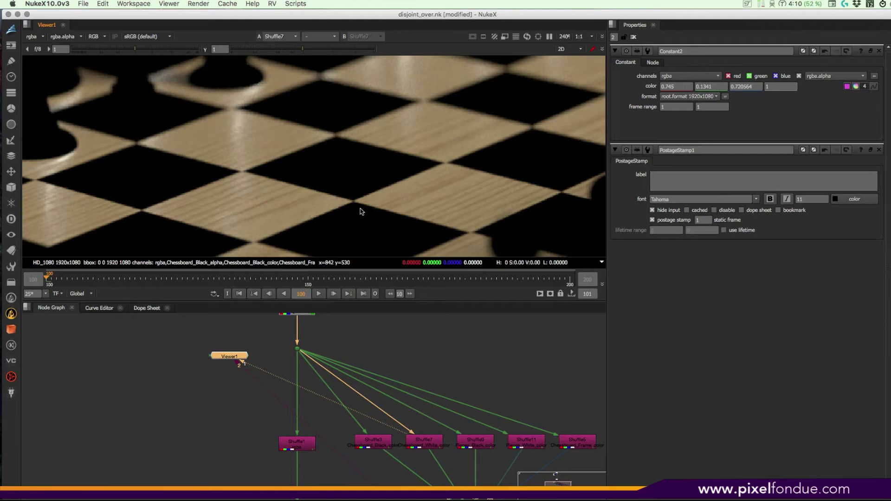
{"action": "scroll", "coordinate": [428, 421], "scroll_direction": "down", "scroll_amount": 10}
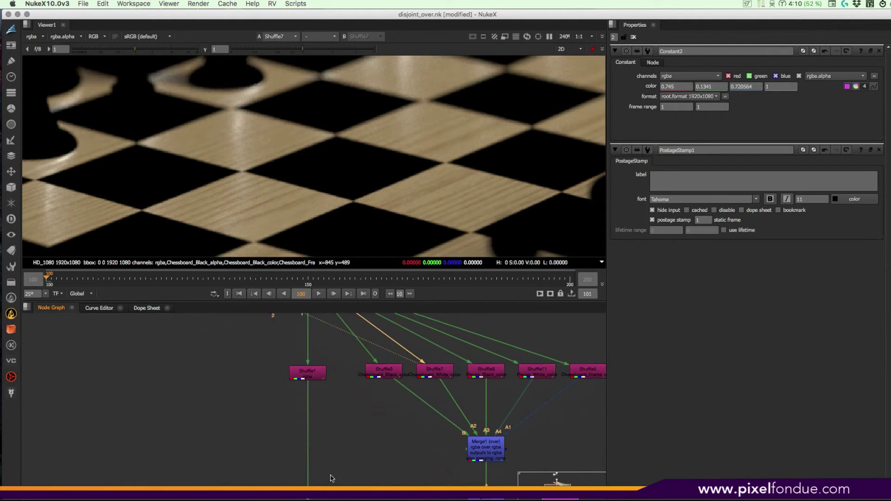
{"action": "scroll", "coordinate": [398, 412], "scroll_direction": "up", "scroll_amount": 5}
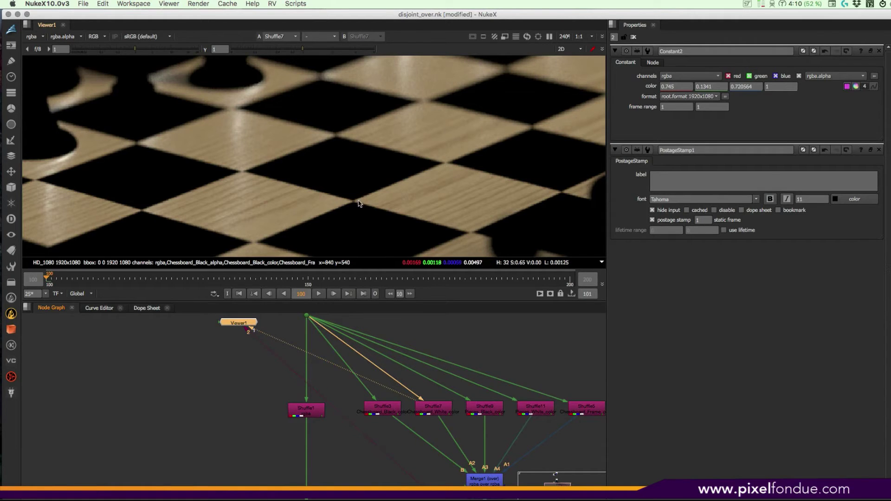
{"action": "scroll", "coordinate": [446, 400], "scroll_direction": "down", "scroll_amount": 5}
Step: Zoom into Merge1's alpha channel to reveal faint seams along the square edges
{"action": "left_click", "coordinate": [443, 389]}
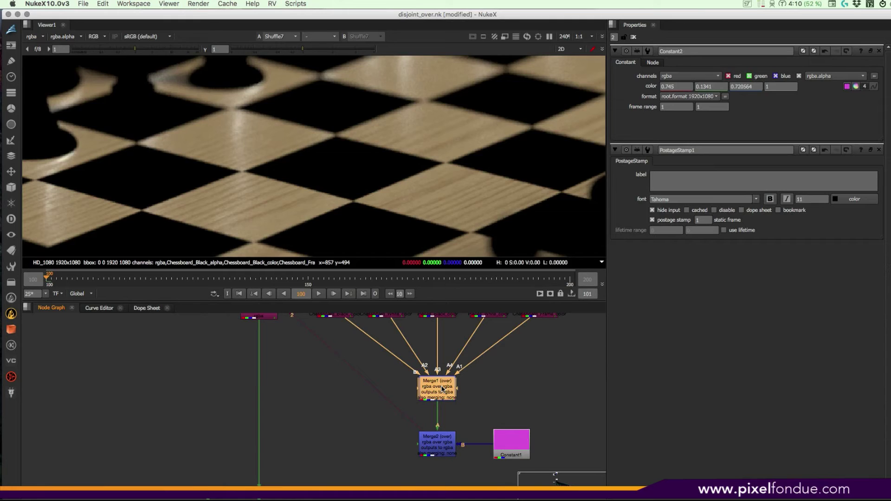
{"action": "key", "text": "1"}
{"action": "key", "text": "a"}
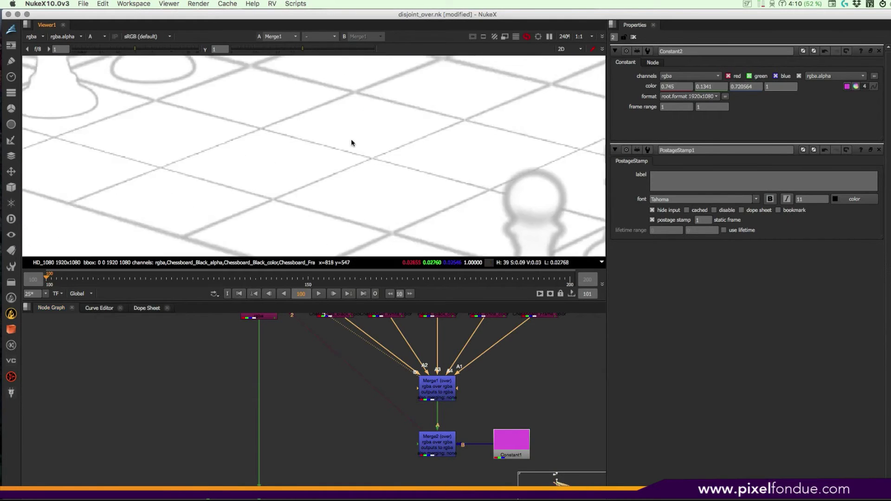
{"action": "scroll", "coordinate": [352, 143], "scroll_direction": "up", "scroll_amount": 3}
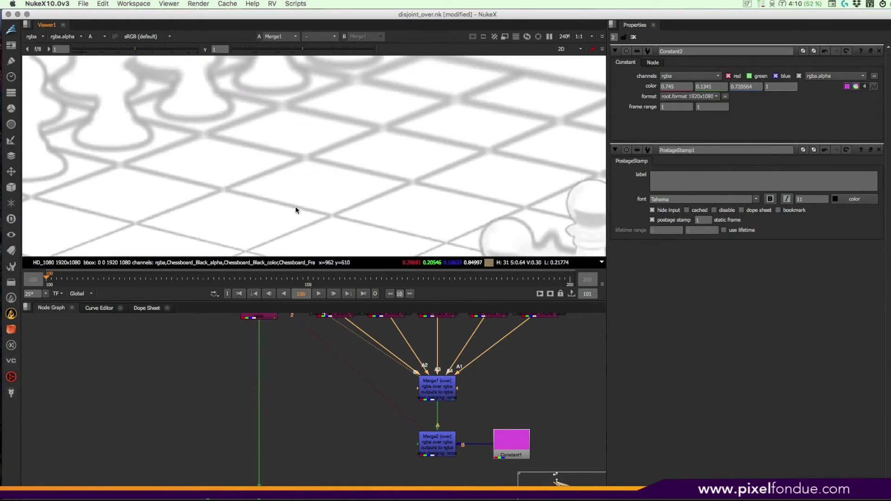
{"action": "scroll", "coordinate": [417, 193], "scroll_direction": "up", "scroll_amount": 3}
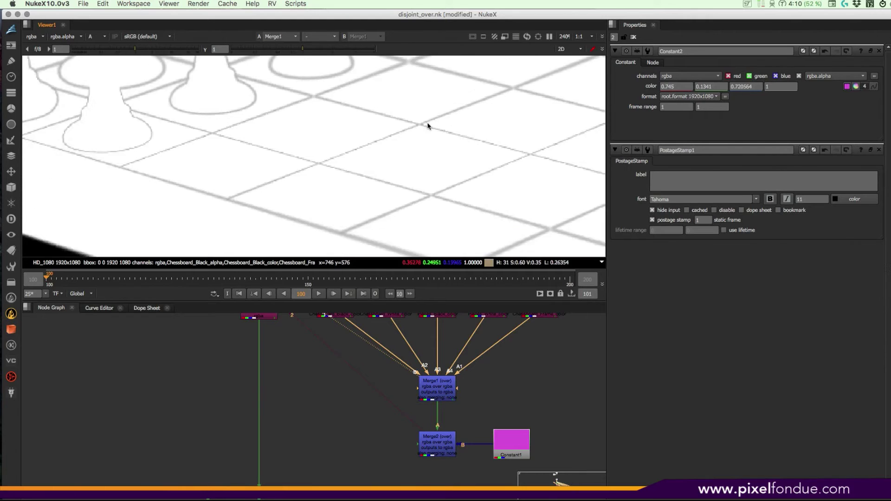
Step: With Merge2's colour result viewed, set Merge1's operation to disjoint-over and check for remaining fringes
{"action": "key", "text": "a"}
{"action": "left_click", "coordinate": [425, 455]}
{"action": "key", "text": "1"}
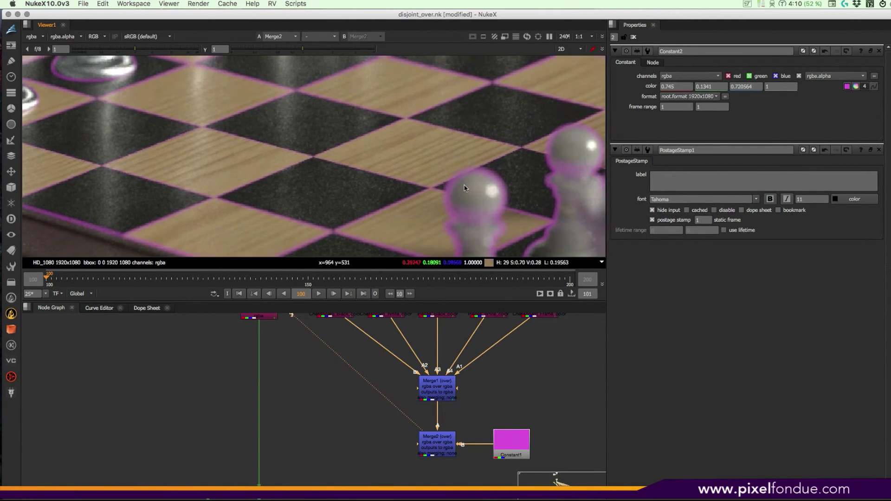
{"action": "left_click", "coordinate": [438, 387]}
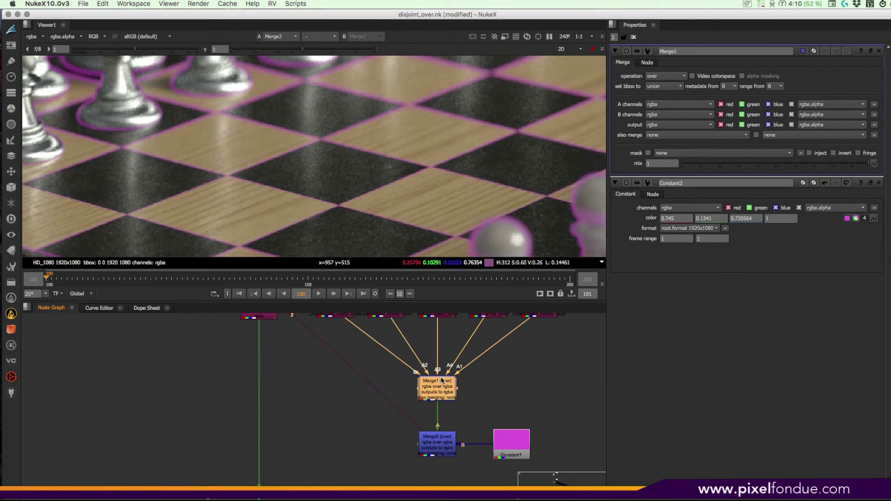
{"action": "left_click", "coordinate": [652, 78]}
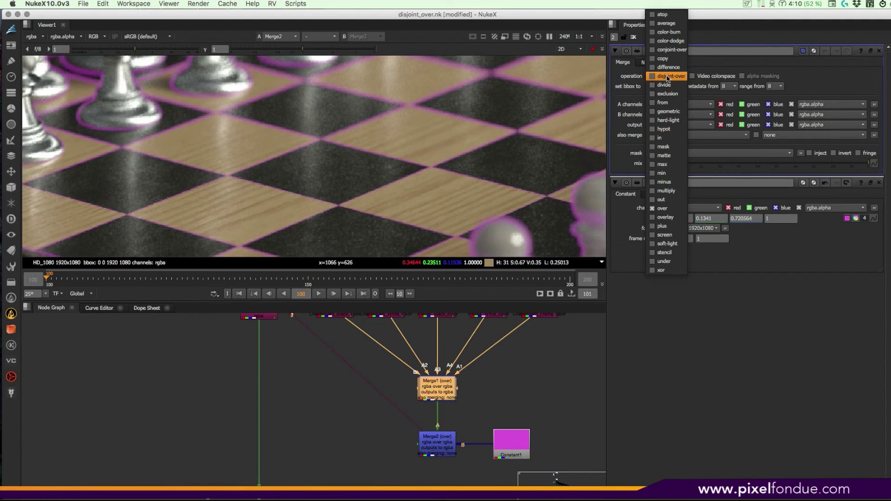
{"action": "left_click", "coordinate": [668, 76]}
{"action": "scroll", "coordinate": [344, 182], "scroll_direction": "down", "scroll_amount": 3}
{"action": "scroll", "coordinate": [344, 182], "scroll_direction": "up", "scroll_amount": 2}
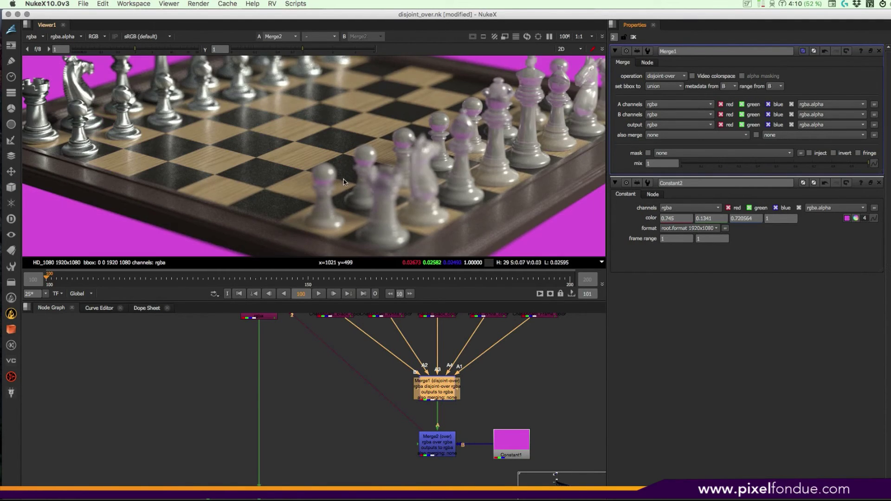
{"action": "middle_click_drag", "start_coordinate": [344, 182], "coordinate": [397, 131]}
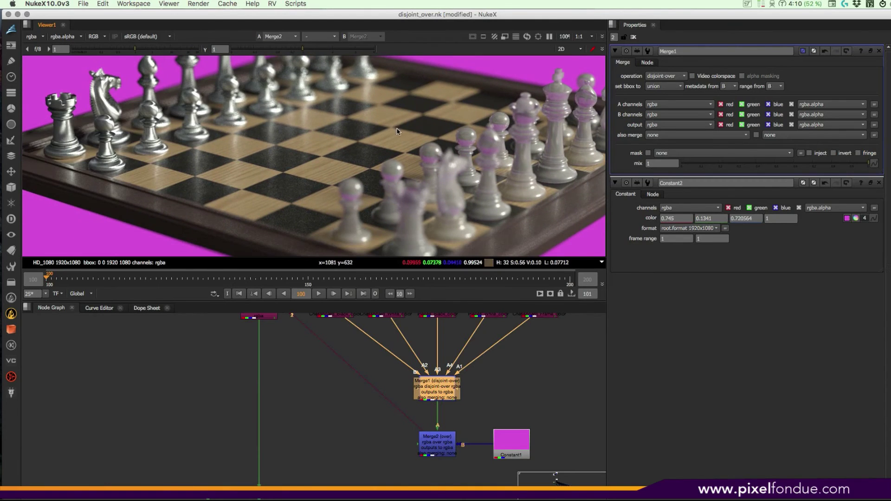
{"action": "mouse_move", "coordinate": [372, 343]}
{"action": "middle_mouse_down"}
{"action": "mouse_move", "coordinate": [371, 402]}
{"action": "mouse_move", "coordinate": [372, 330]}
{"action": "middle_mouse_up"}
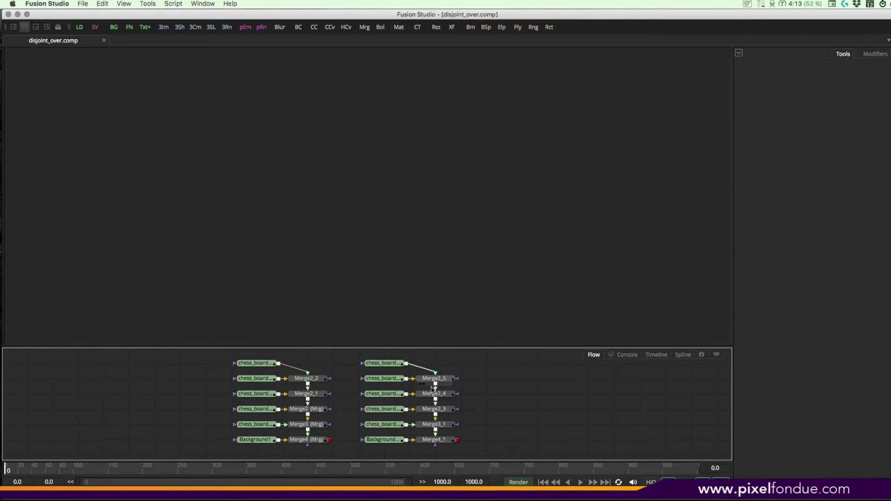
Step: Inspect the Merge2_5 and Merge4_1 settings, view Merge3_1's result, and zoom the viewer to 200%
{"action": "left_click", "coordinate": [439, 380]}
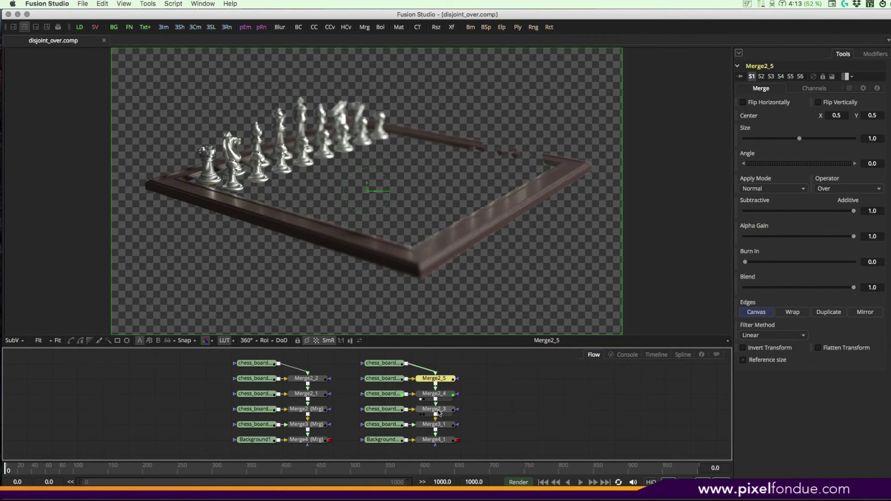
{"action": "left_click", "coordinate": [445, 441]}
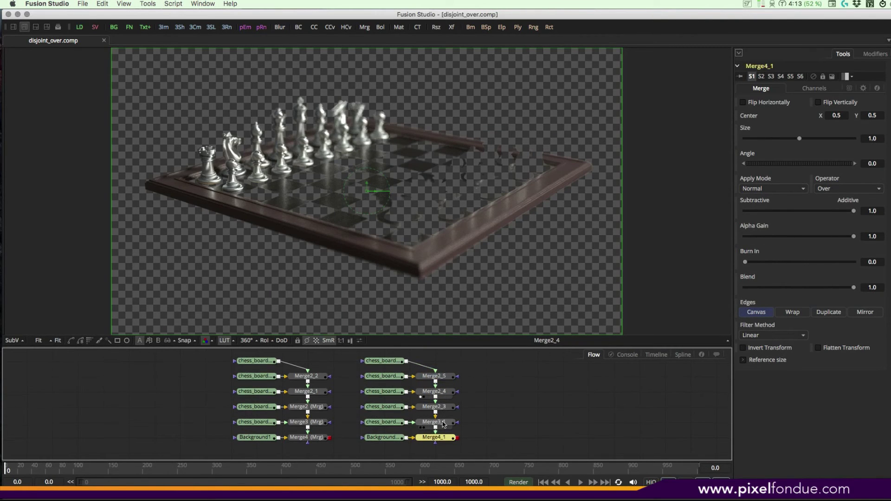
{"action": "left_click_drag", "start_coordinate": [470, 225], "coordinate": [472, 226]}
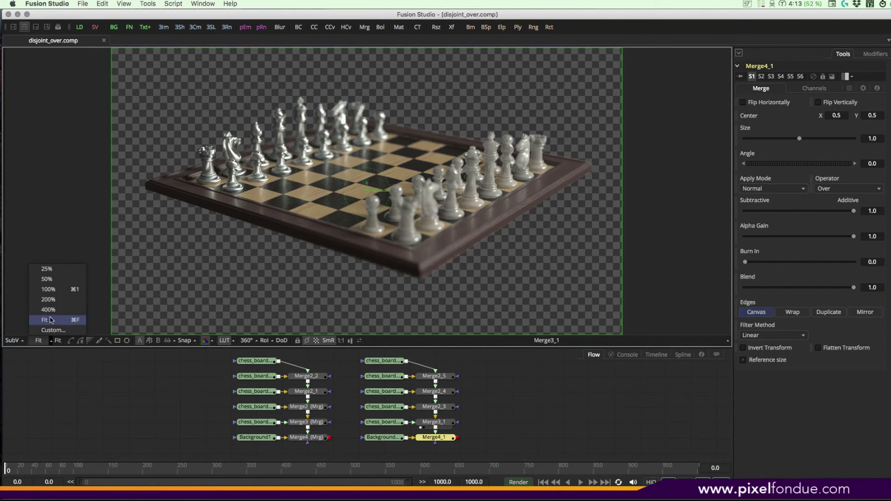
{"action": "left_click", "coordinate": [49, 300]}
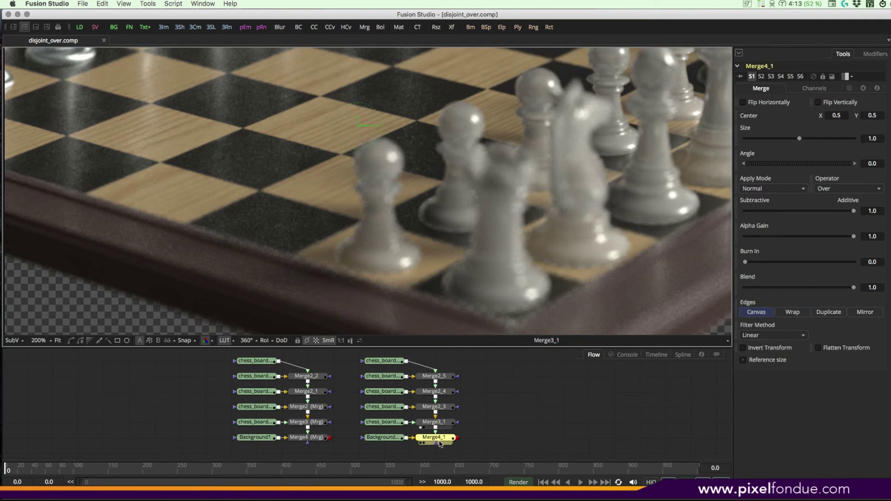
Step: View Merge4_1 over green, confirm Merge2_2's Burn In is 1.0, then view Merge4
{"action": "left_click", "coordinate": [422, 442]}
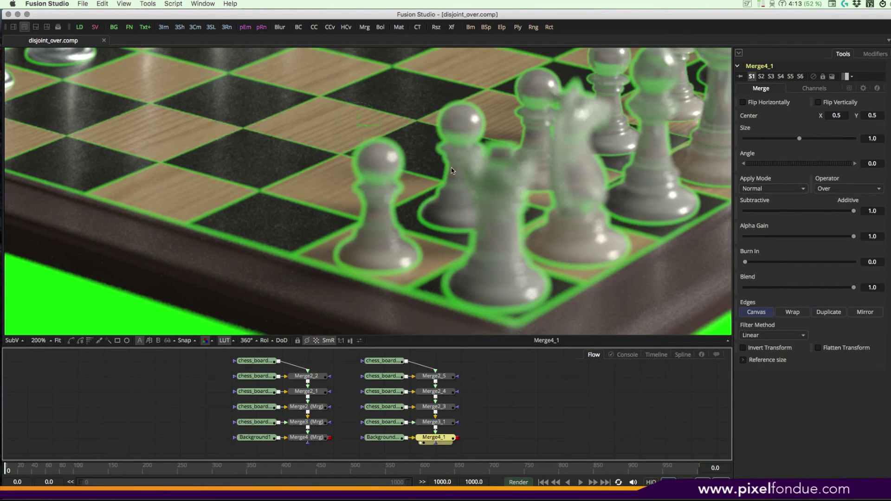
{"action": "scroll", "coordinate": [451, 171], "scroll_direction": "up", "scroll_amount": 10}
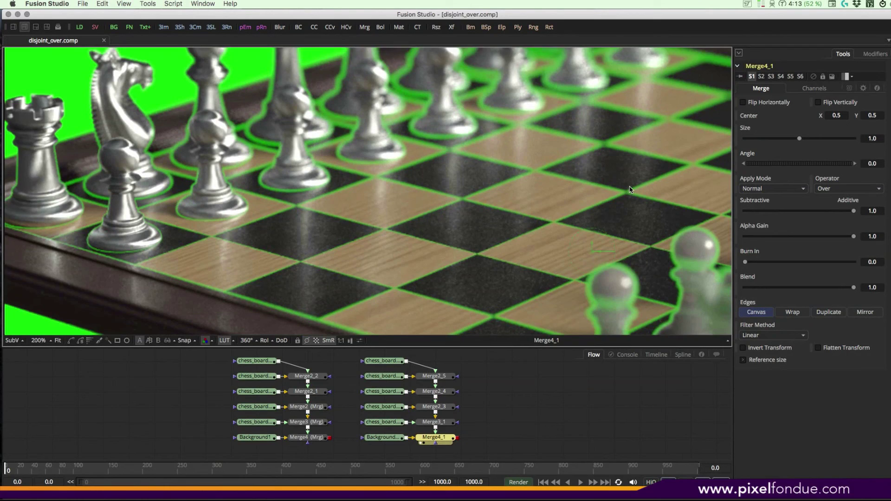
{"action": "middle_click_drag", "start_coordinate": [630, 189], "coordinate": [543, 167]}
{"action": "mouse_move", "coordinate": [313, 379]}
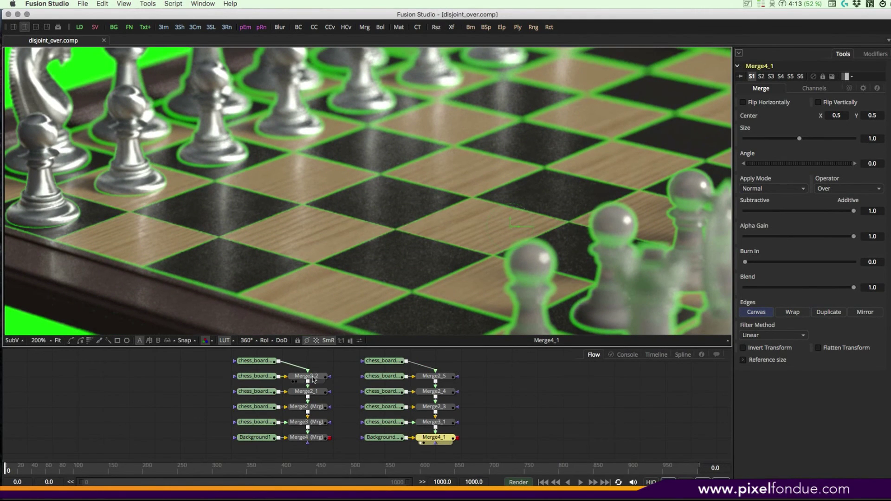
{"action": "left_click", "coordinate": [304, 377]}
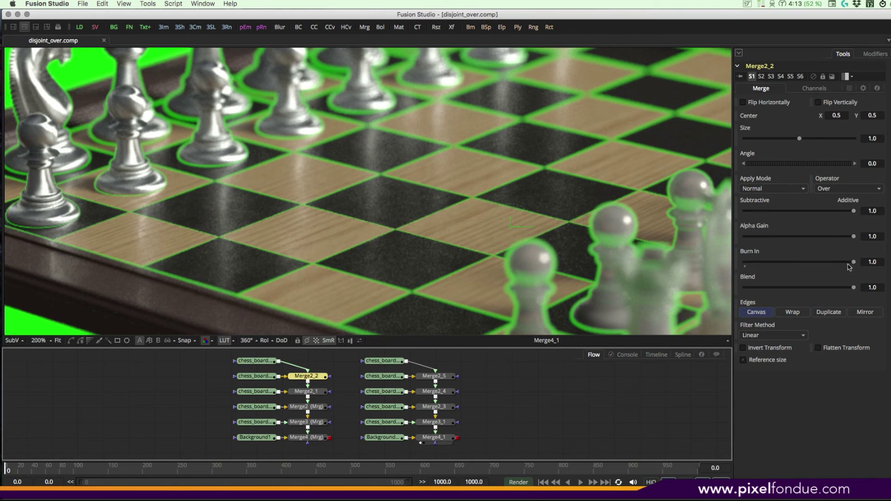
{"action": "mouse_move", "coordinate": [319, 443]}
{"action": "key", "text": "1"}
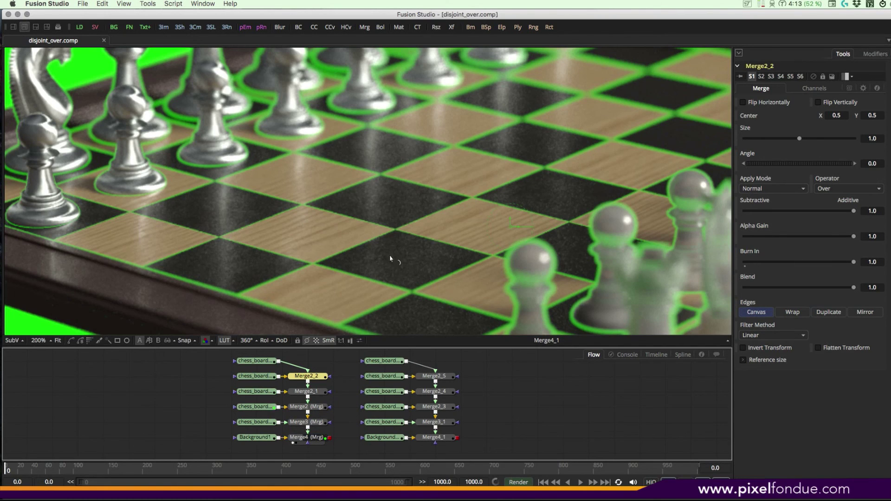